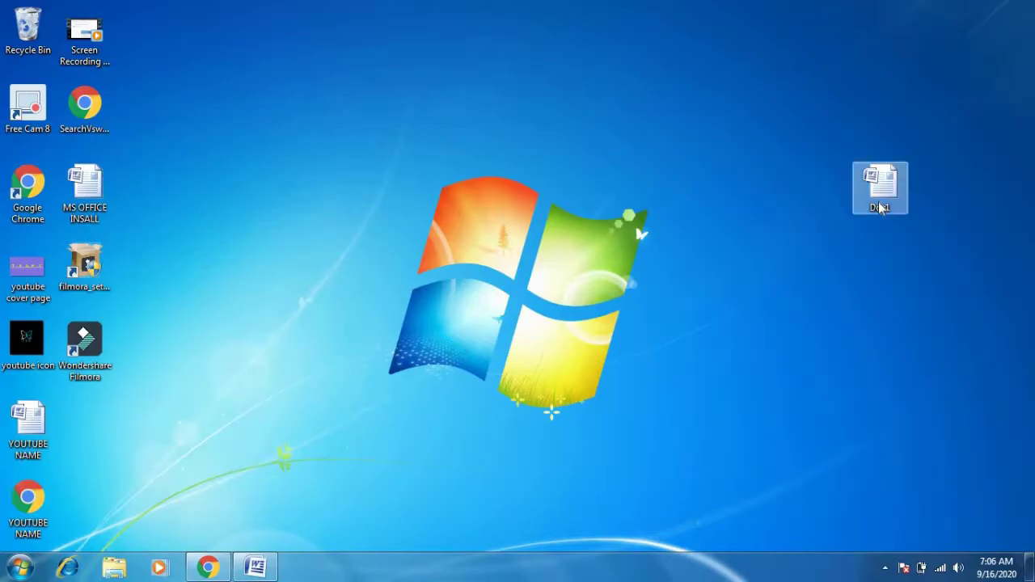
- Open Doc1 from the desktop in Word and maximize it to show the Convert WORD to PDF to JPG graphic
double_click(880, 198)
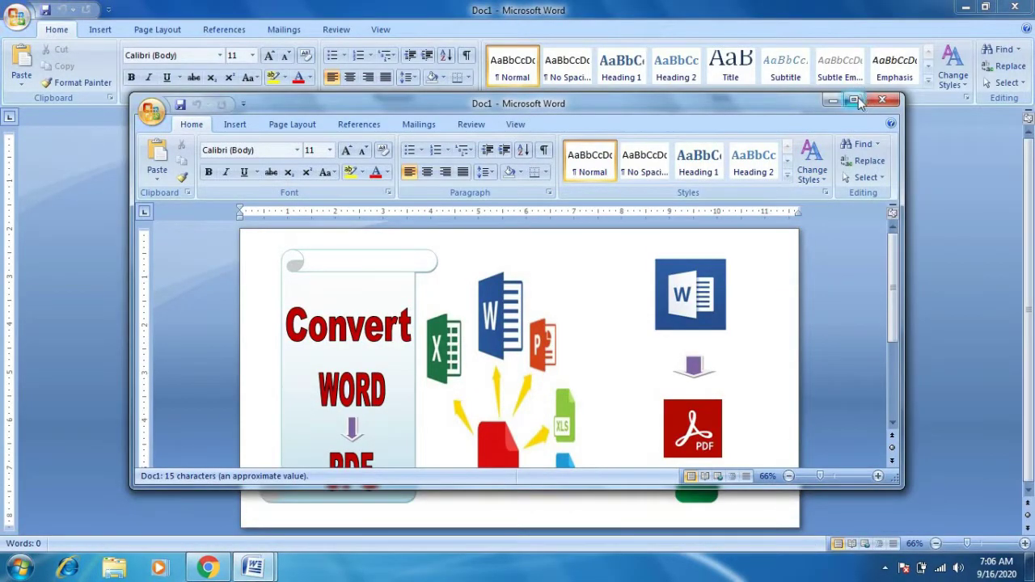
left_click(856, 99)
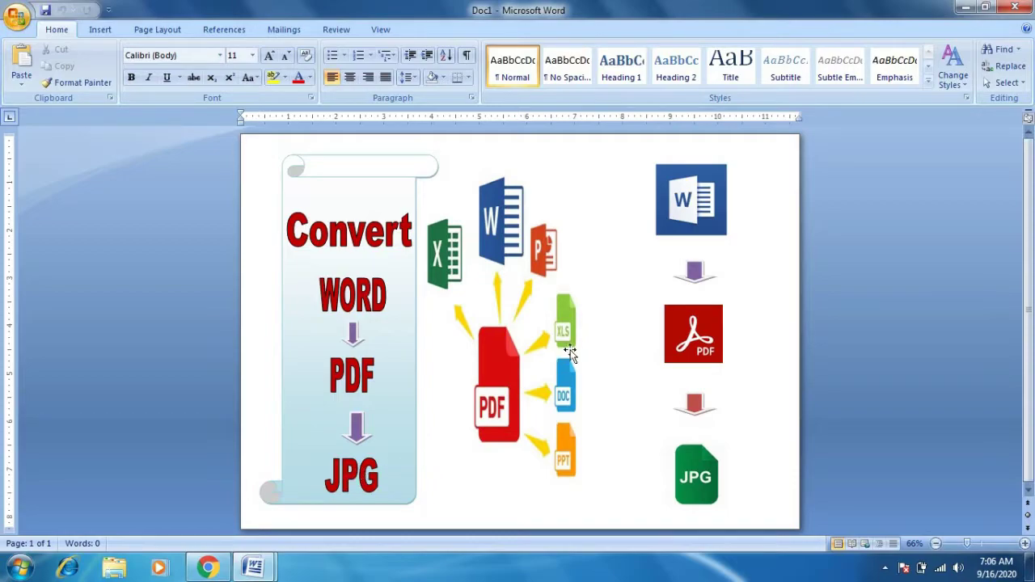
- Minimize Word, bring Chrome back, and search Google for 'word to pdf'
left_click(966, 14)
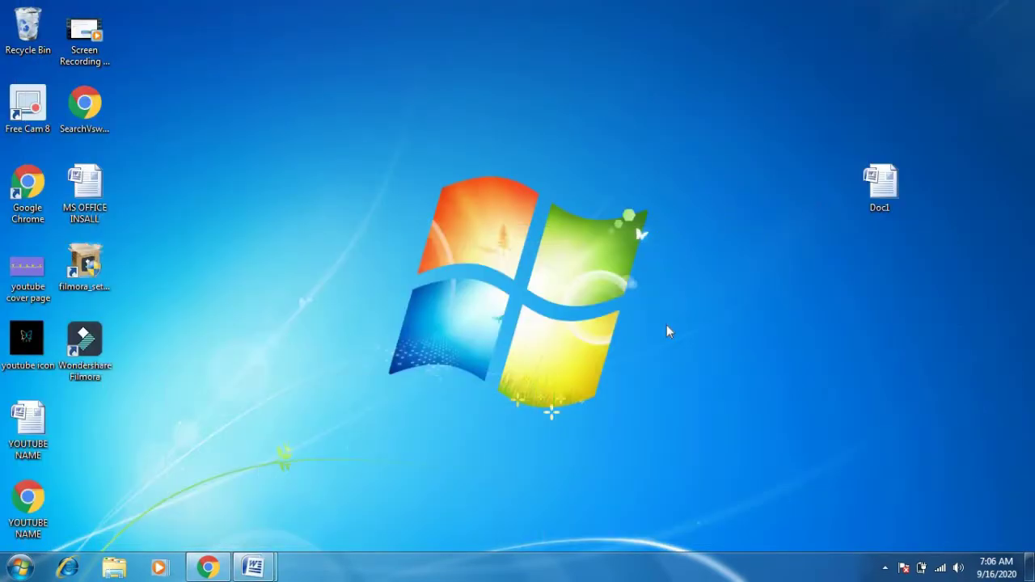
left_click(208, 567)
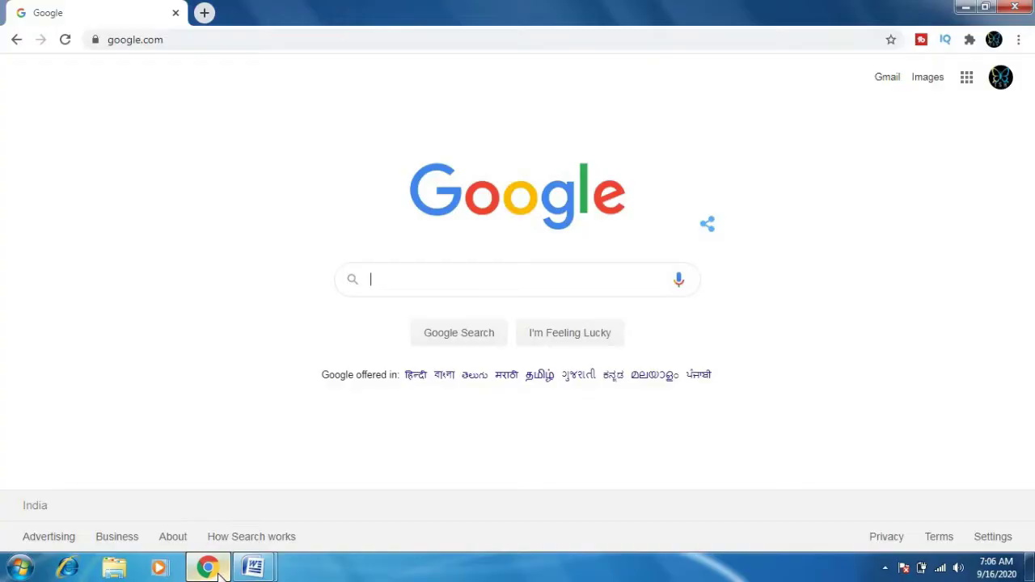
left_click(435, 288)
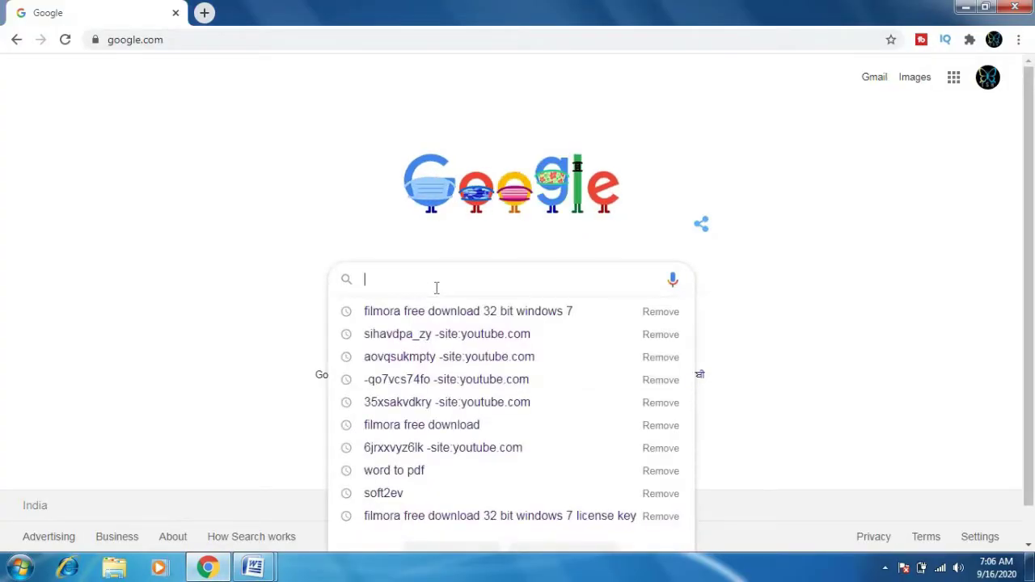
type("q")
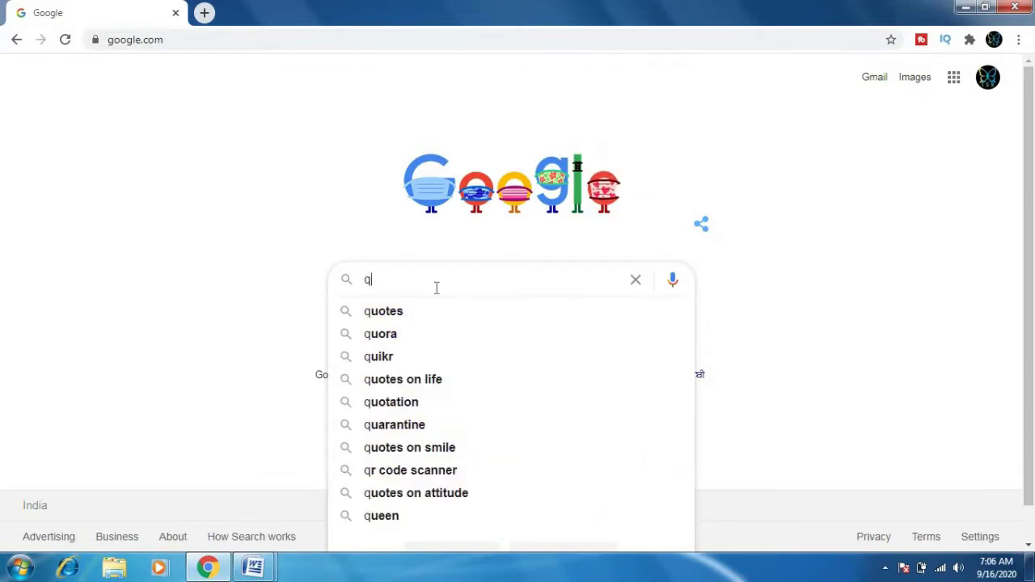
key("BackSpace")
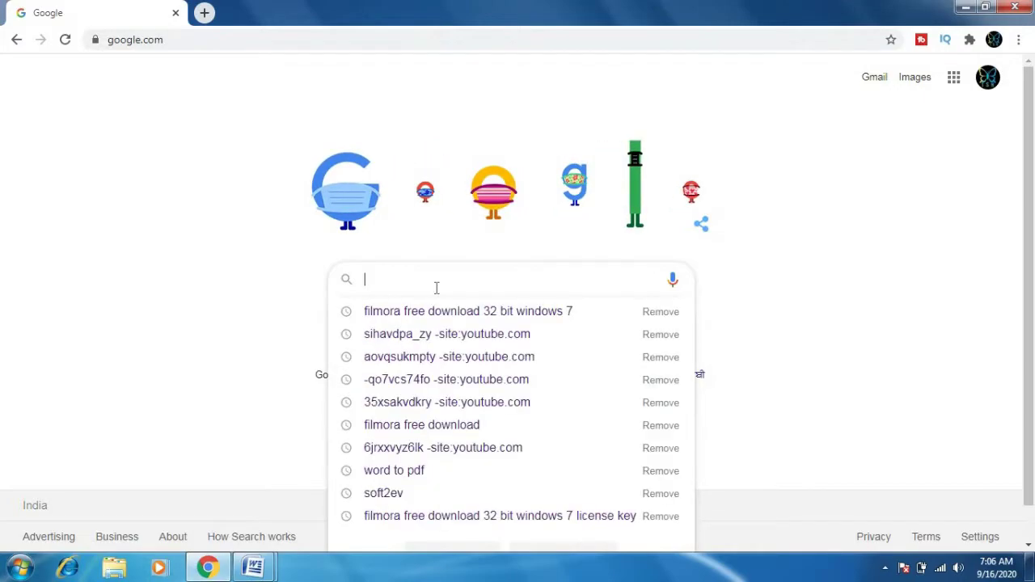
type("wo")
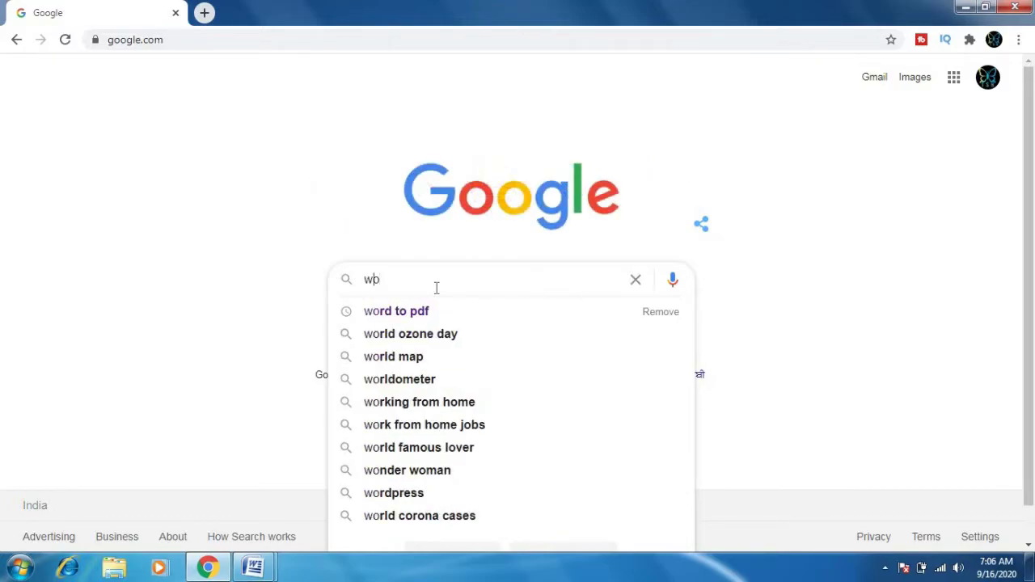
key("Down")
key("Return")
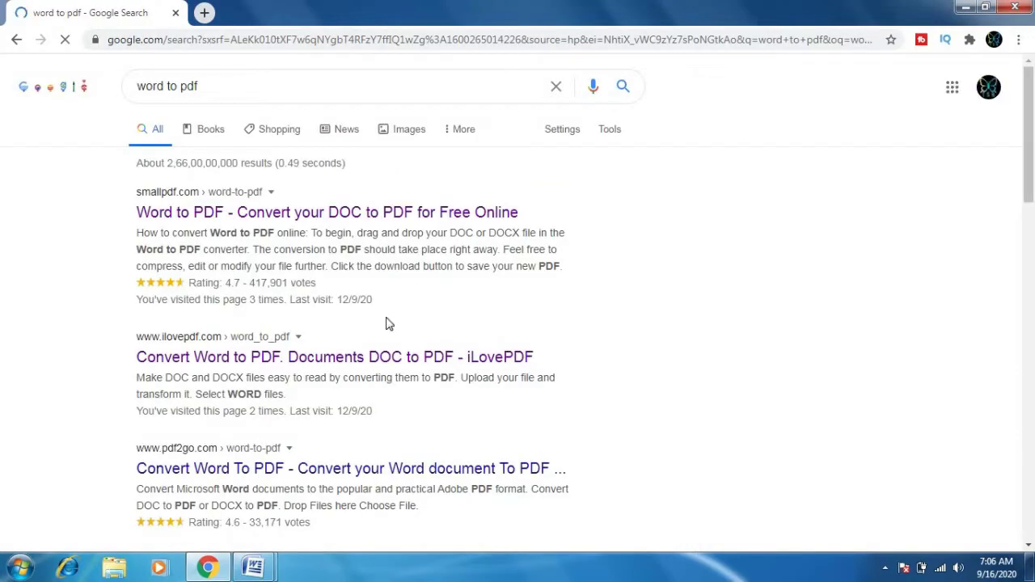
- Open the iLovePDF Word to PDF result and upload Doc1 from the Desktop
left_click(336, 359)
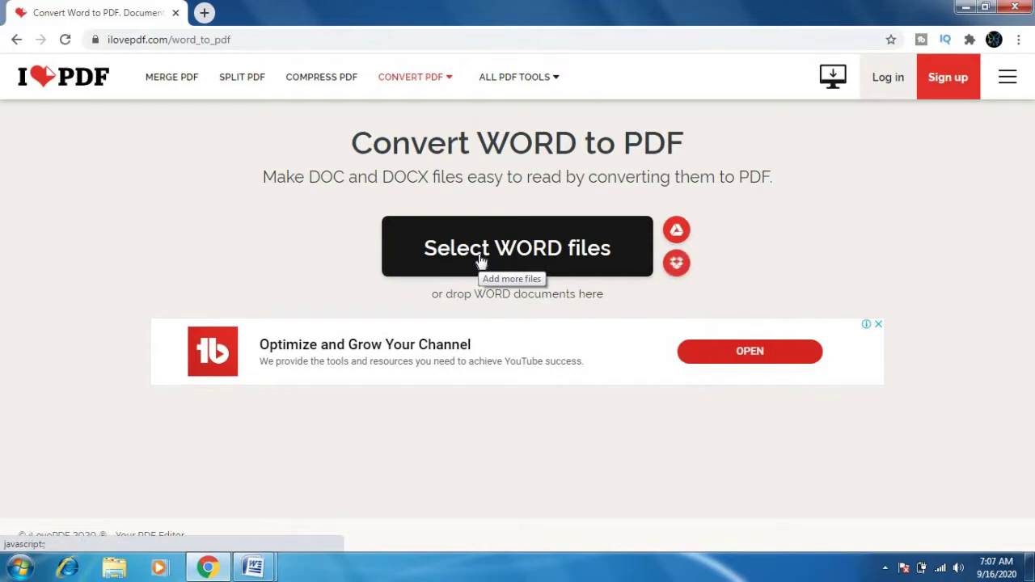
left_click(481, 258)
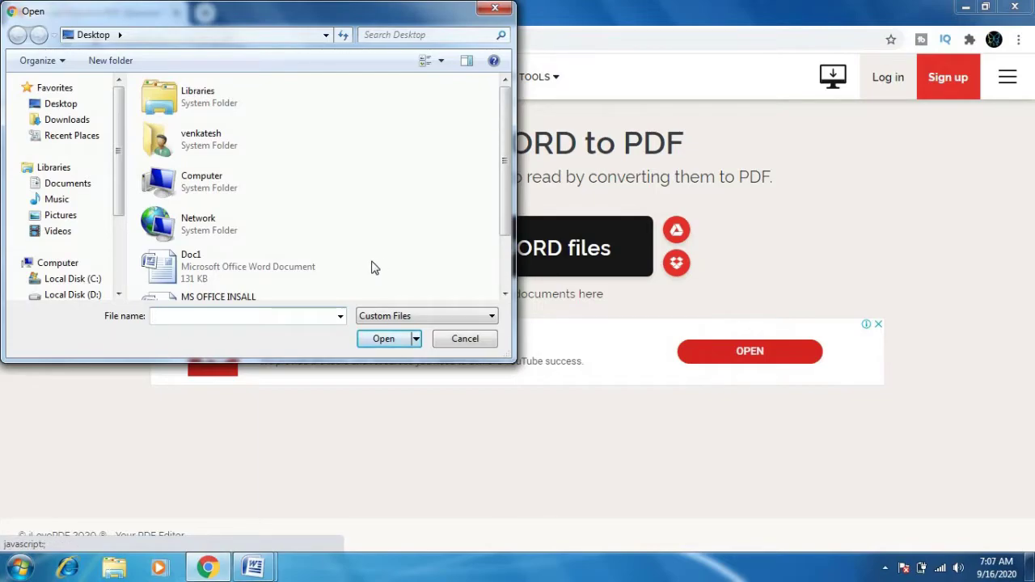
left_click(221, 269)
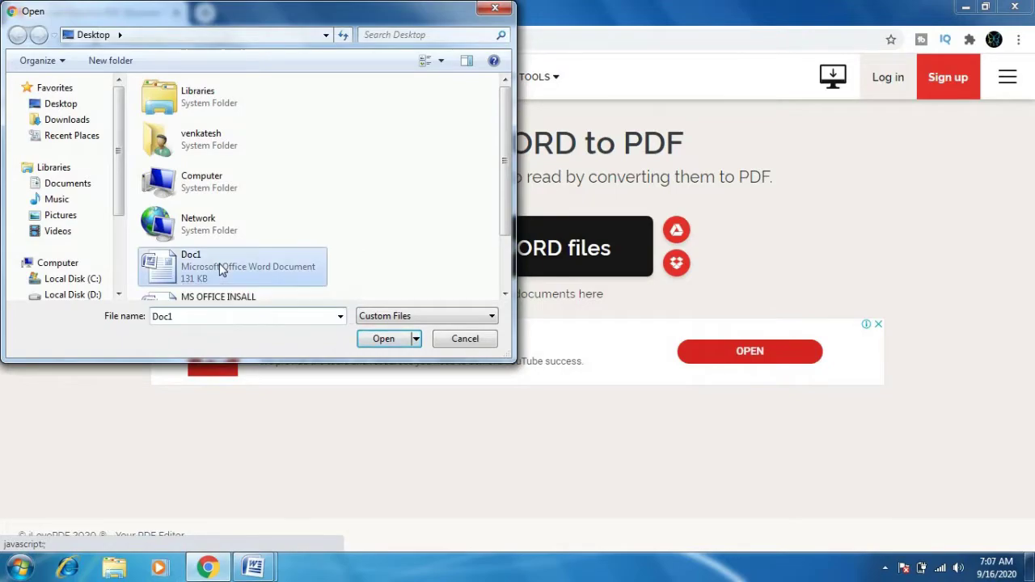
left_click(377, 338)
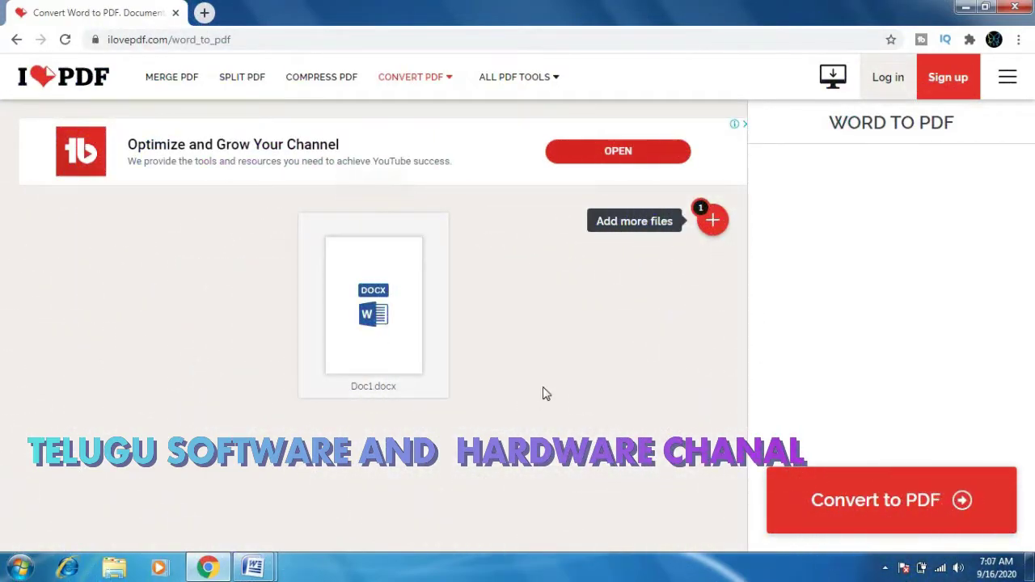
- Convert Doc1 to PDF, download Doc1.pdf (233 KB), and bring up its download options
left_click(805, 507)
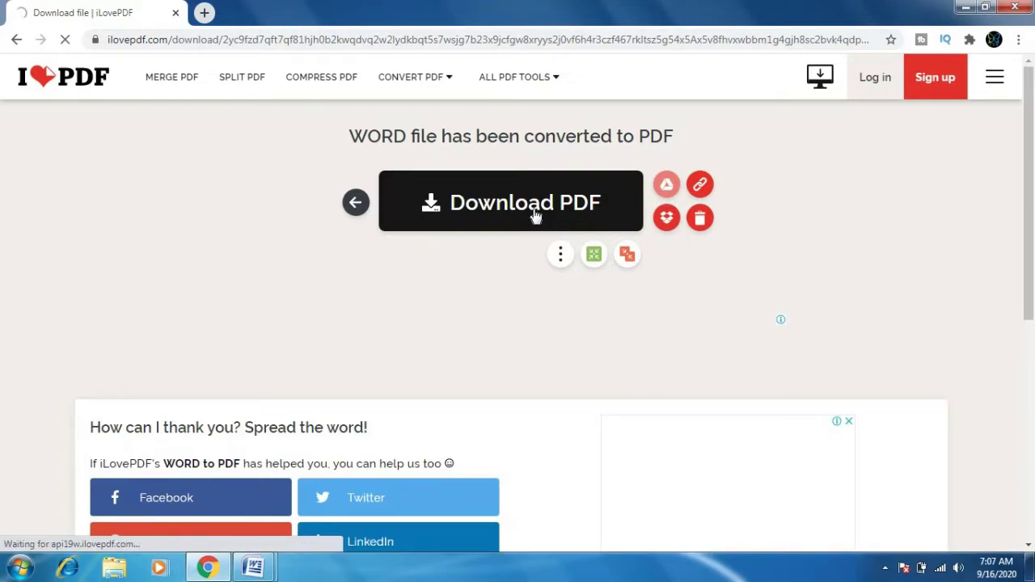
left_click(535, 217)
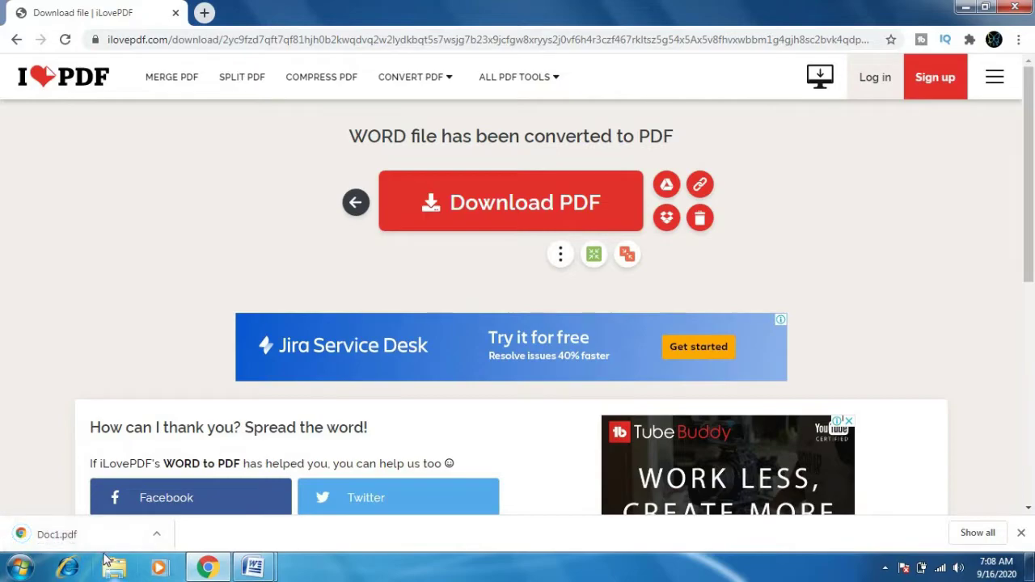
left_click(159, 537)
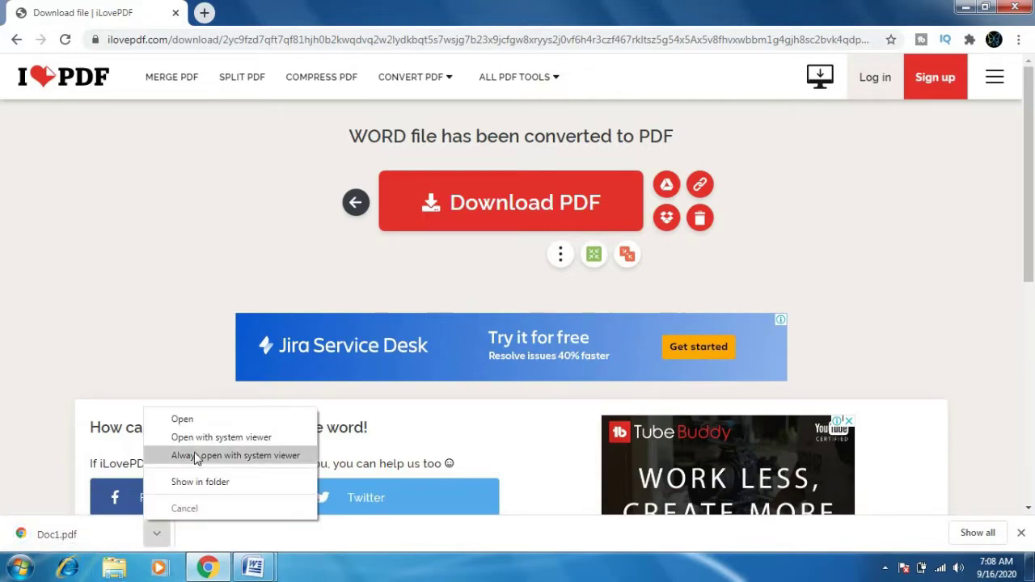
- Show the downloaded Doc1.pdf in its folder and paste a copy onto the desktop
left_click(201, 482)
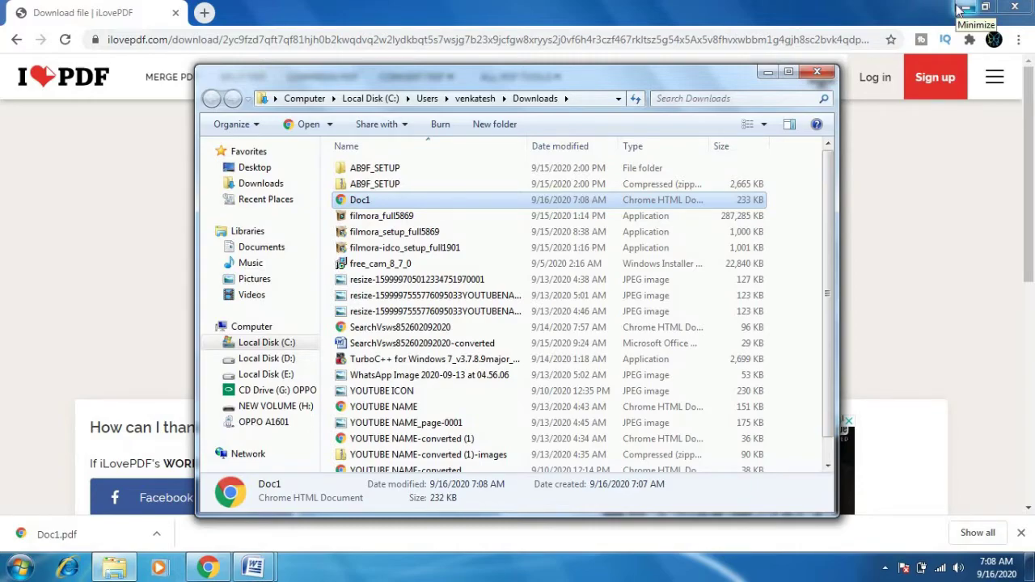
left_click(957, 8)
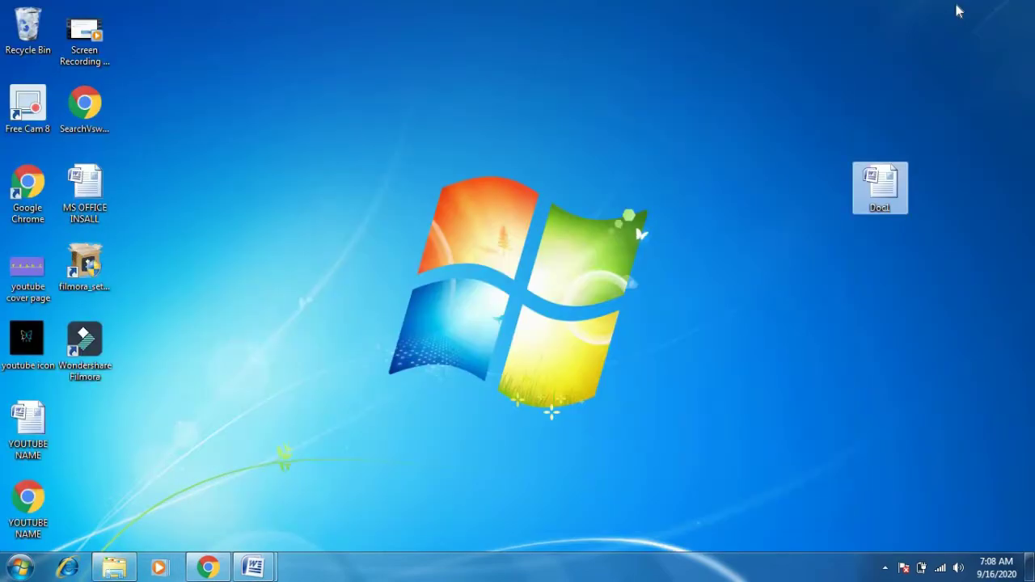
right_click(449, 153)
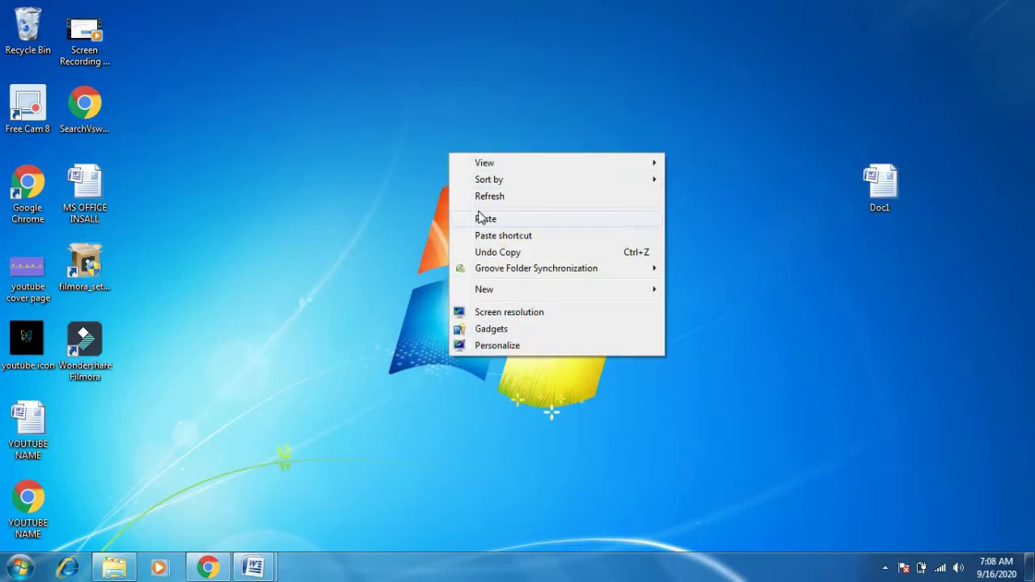
left_click(479, 217)
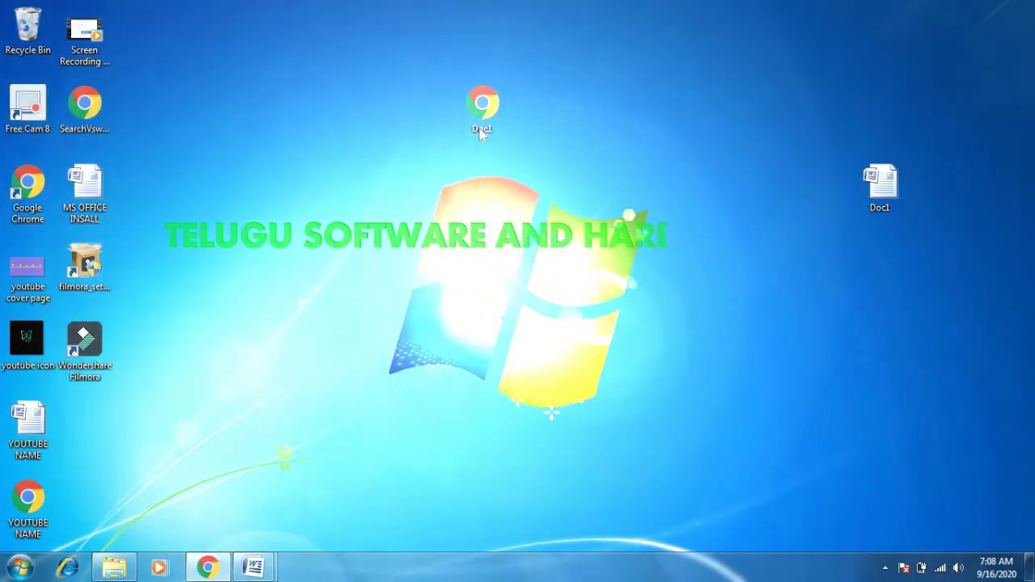
- Open the desktop's Doc1.pdf in Chrome and scroll through its one-page graphic to check it
double_click(479, 129)
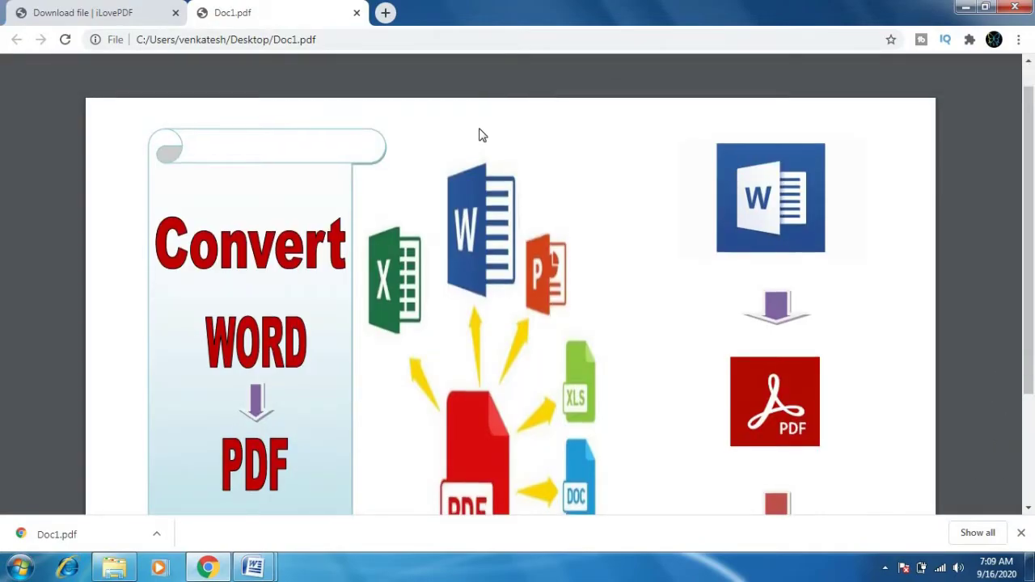
scroll(480, 135, "down", 1)
scroll(480, 135, "down", 1)
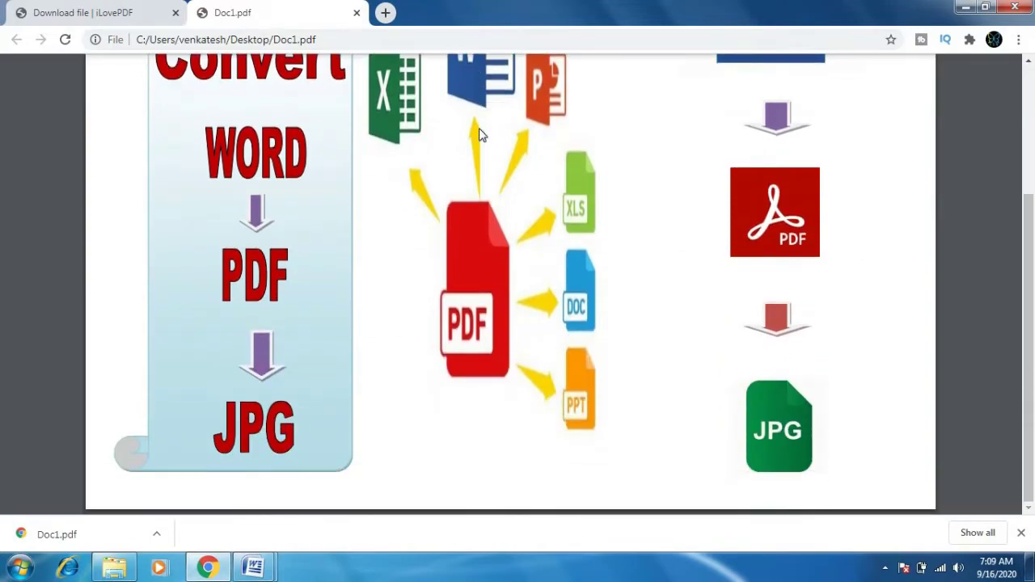
scroll(480, 135, "up", 2)
scroll(479, 135, "up", 1)
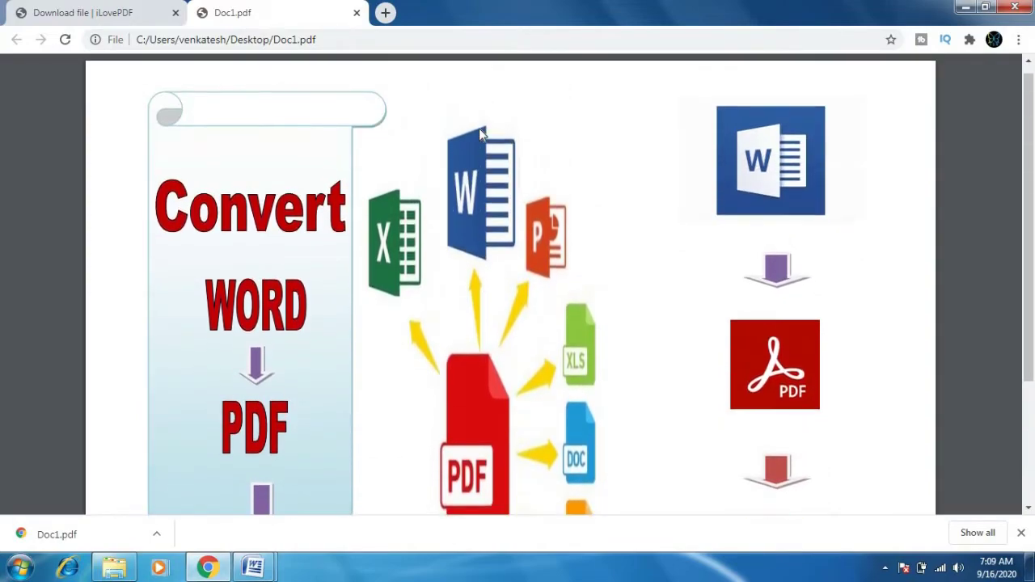
left_click(965, 7)
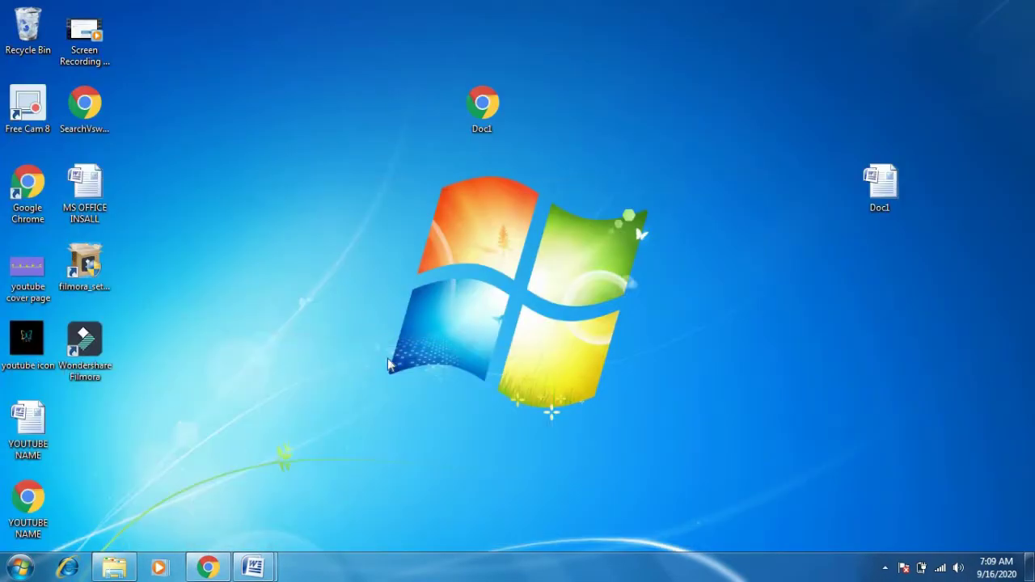
left_click(209, 568)
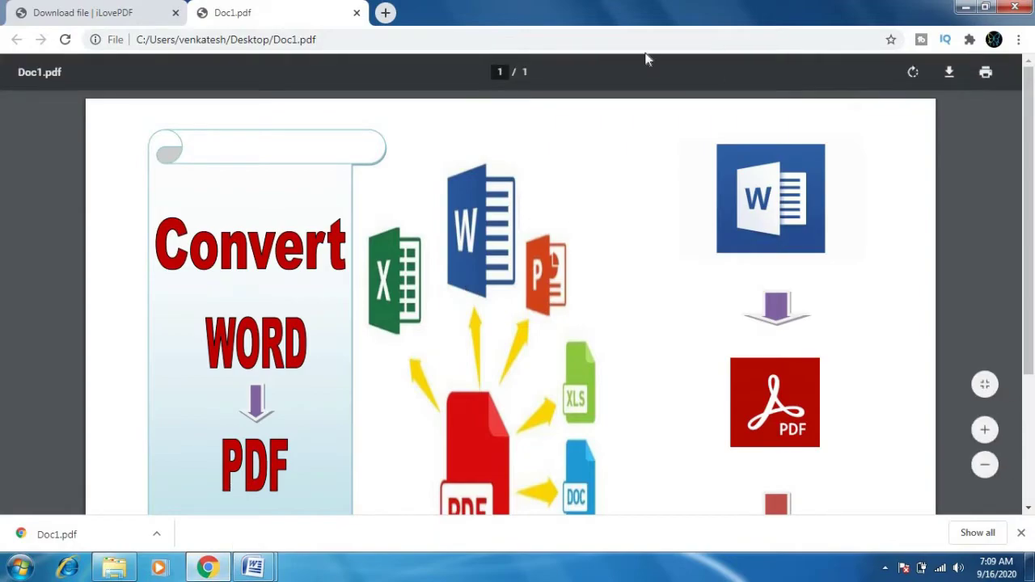
- Go to iLovePDF's PDF to JPG tool and upload Doc1.pdf from the Desktop
left_click(126, 18)
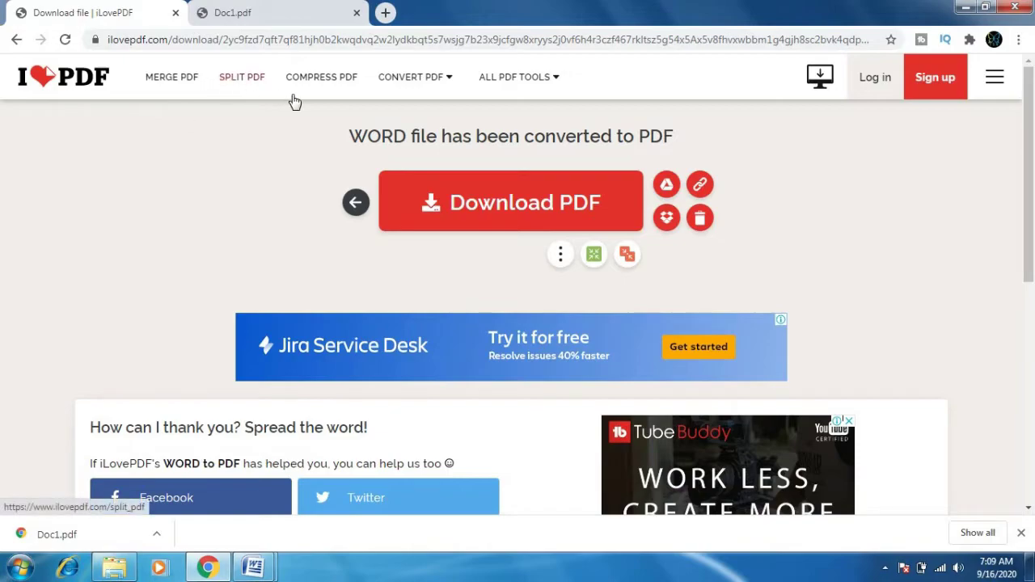
mouse_move(413, 79)
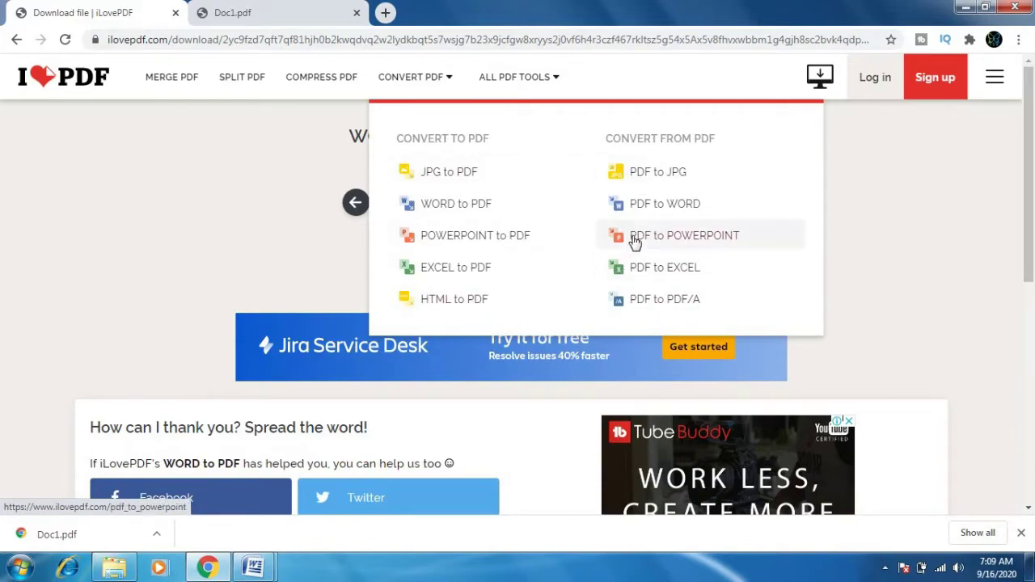
left_click(651, 183)
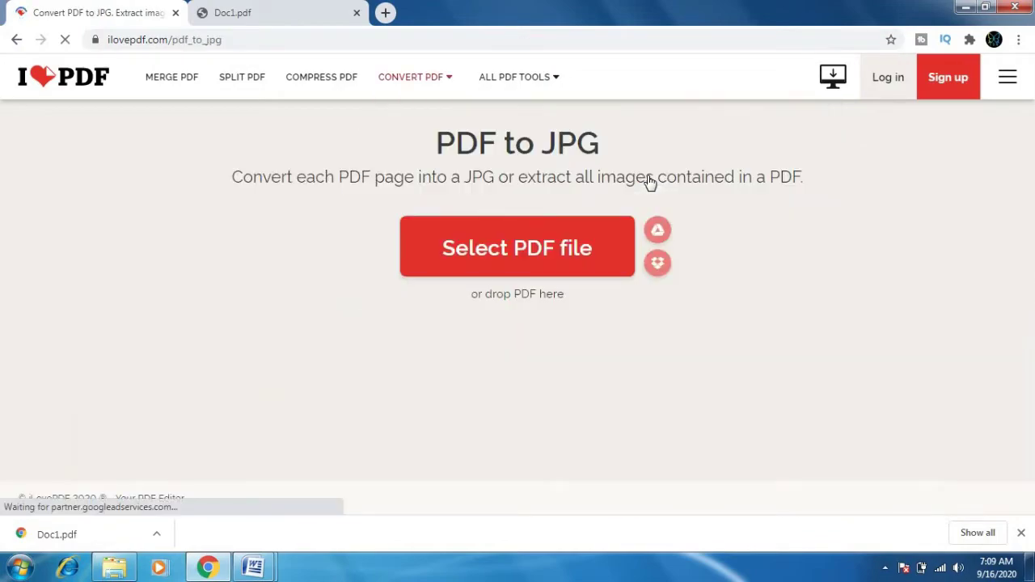
left_click(534, 253)
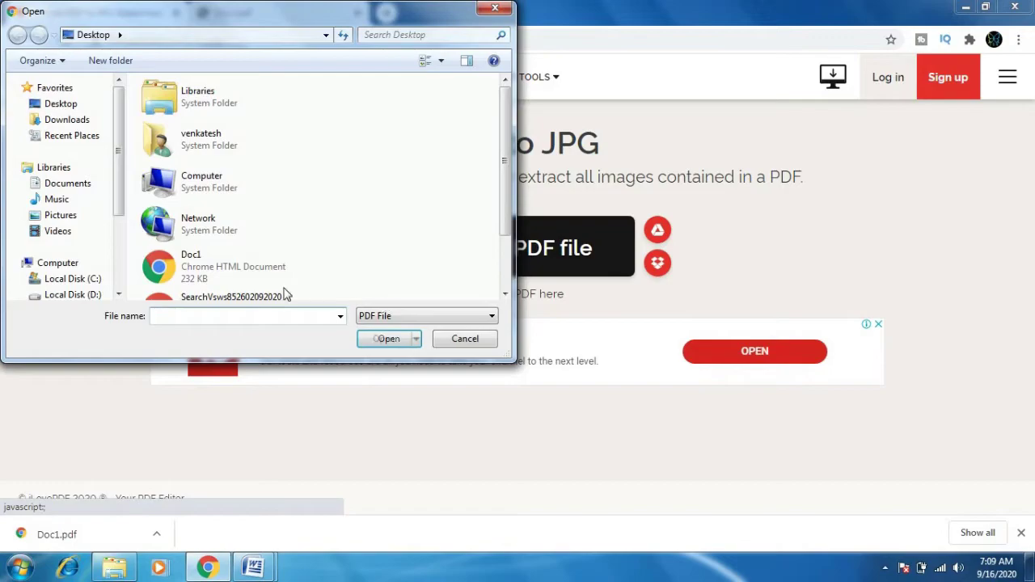
left_click(217, 268)
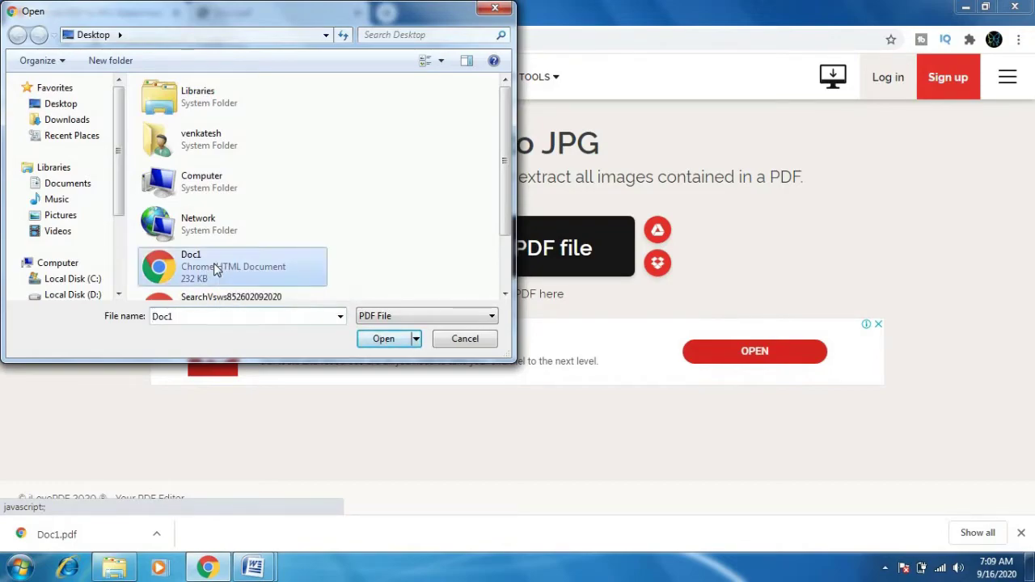
left_click(378, 340)
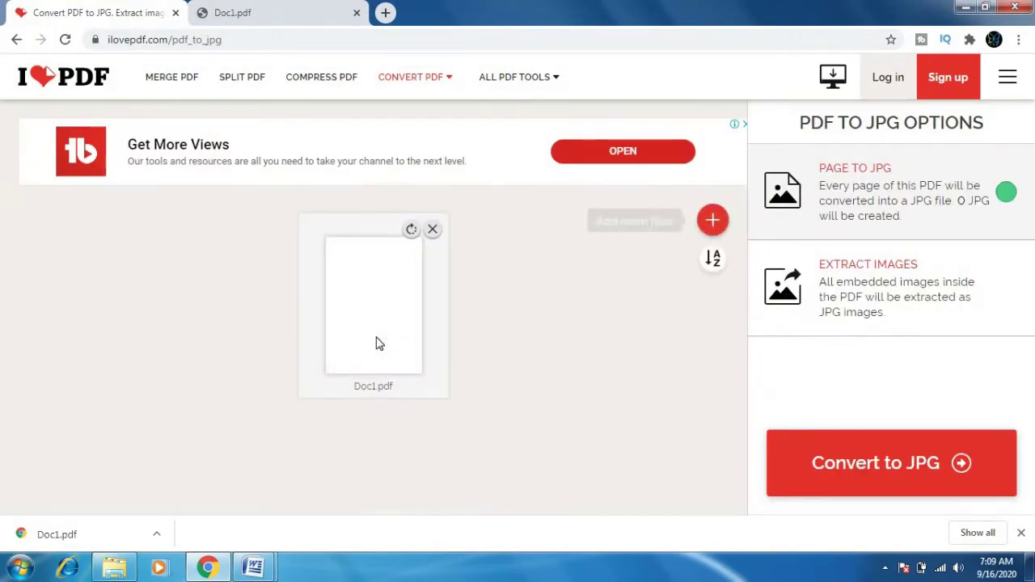
- Convert Doc1.pdf to JPG and open the downloaded Doc1_page-0001.jpg (356 KB)
left_click(876, 461)
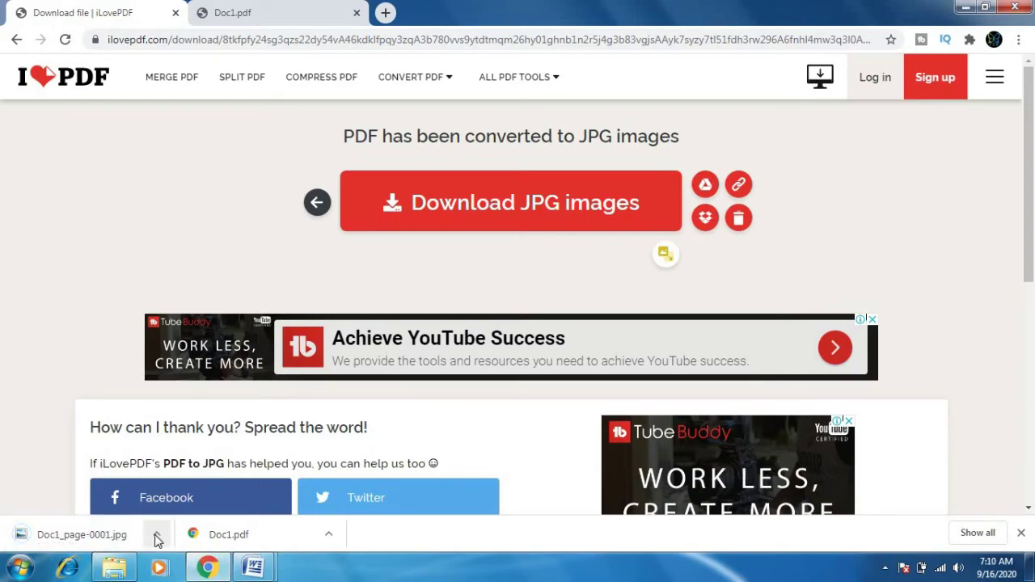
left_click(157, 535)
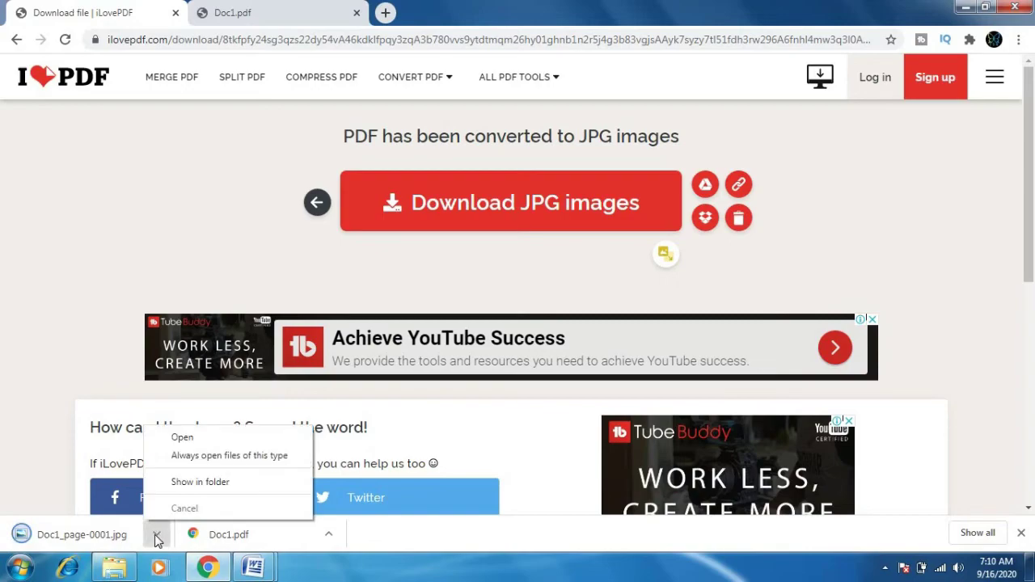
left_click(187, 443)
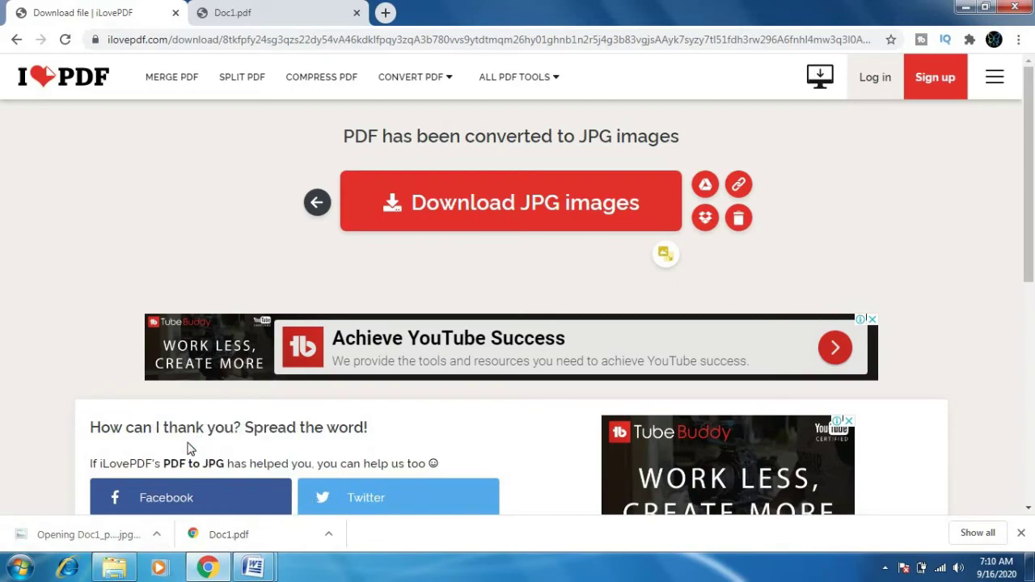